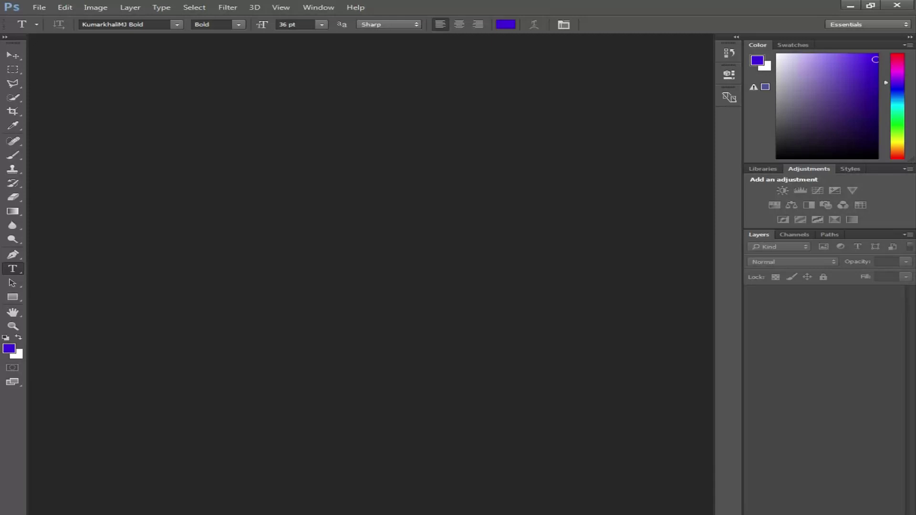
Step: Bring up the File menu to start a new document
key(alt+f)
key(Escape)
Step: Create a white A4 document named 'Bangla Stylish Font' at 300 ppi and zoom in
key(alt+f)
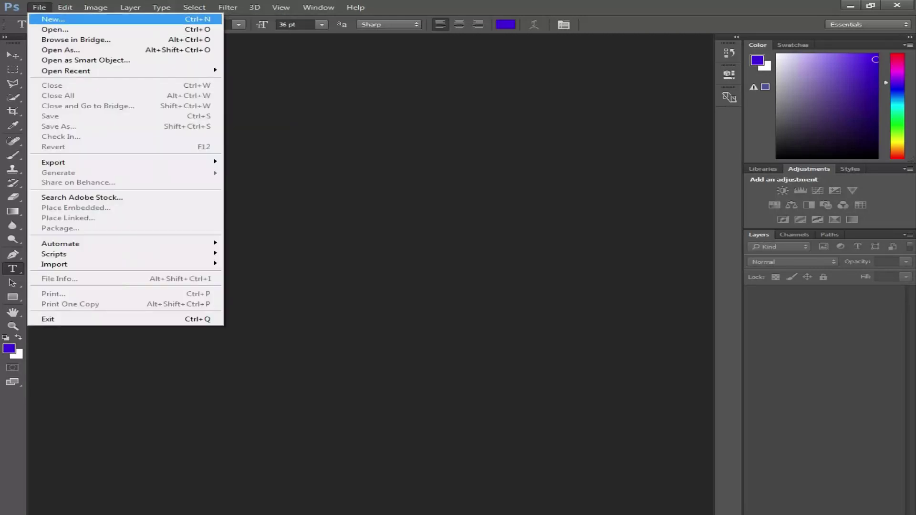
key(Escape)
text(Bangla Stylis)
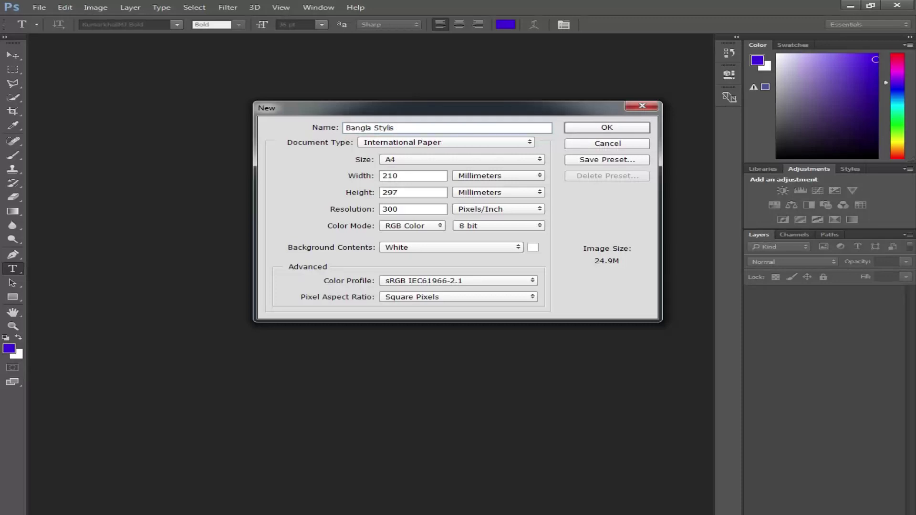
text( Font)
key(Return)
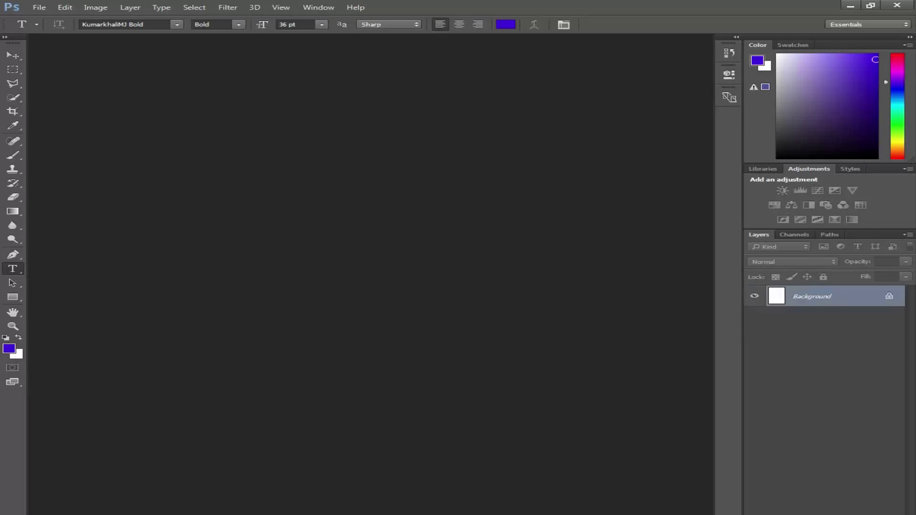
key(ctrl+plus)
Step: Type the centred line 'আমাদের দেশের নাম বাংলাদেশ' in KumarkhaliMJ Bold near the page top
click(459, 24)
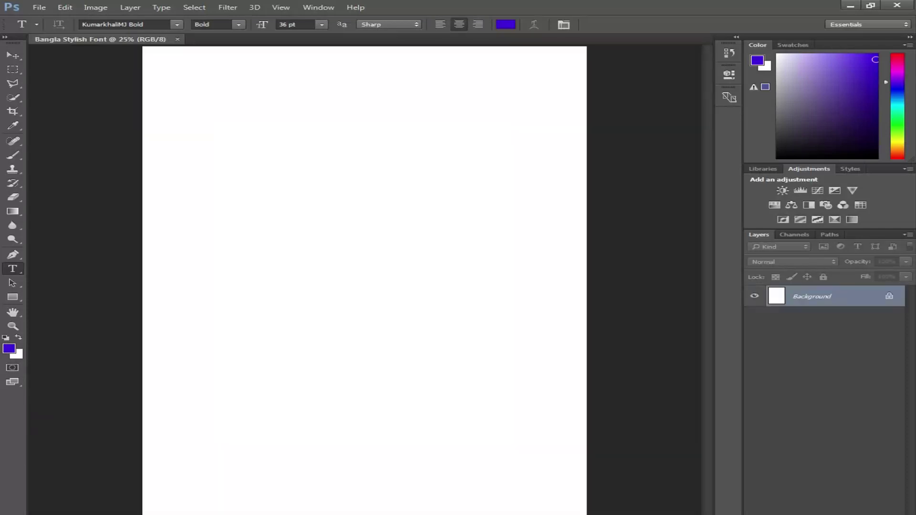
click(333, 229)
text(Avg)
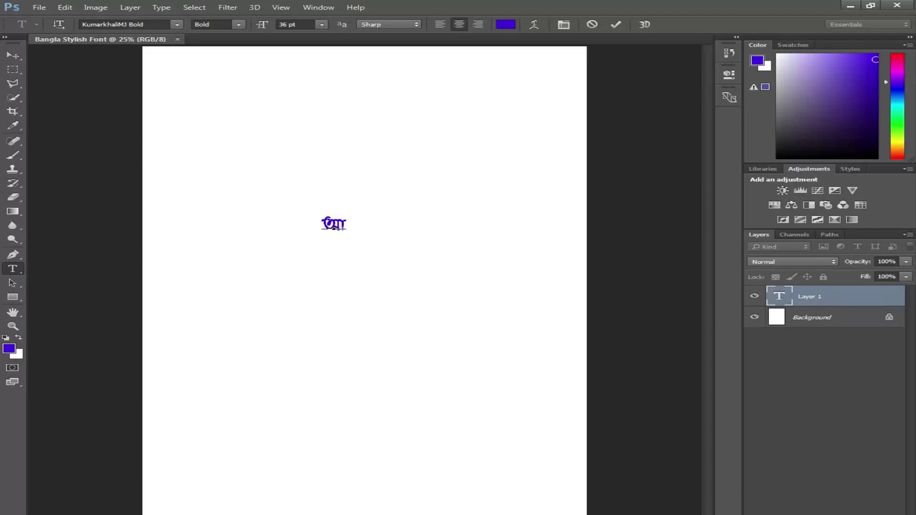
text(ivi)
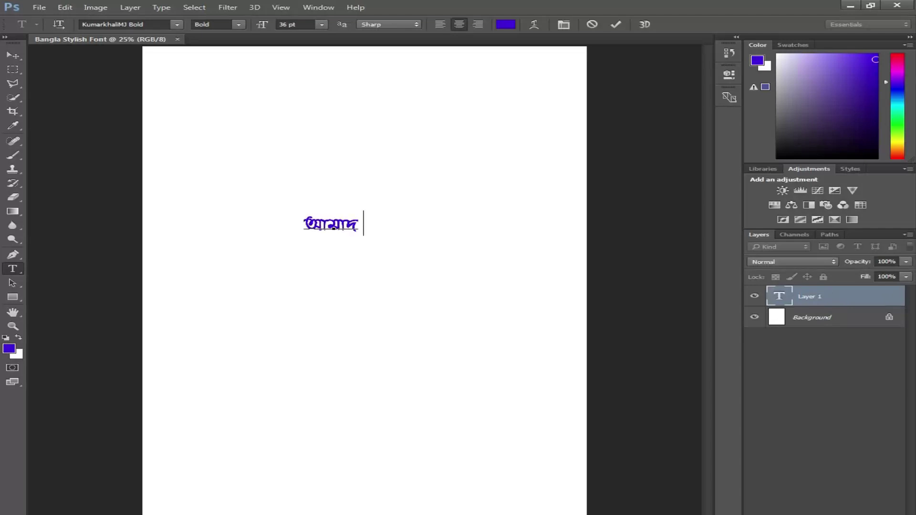
key(BackSpace)
text(†`i †`‡ki bvg fv)
key(BackSpace)
key(BackSpace)
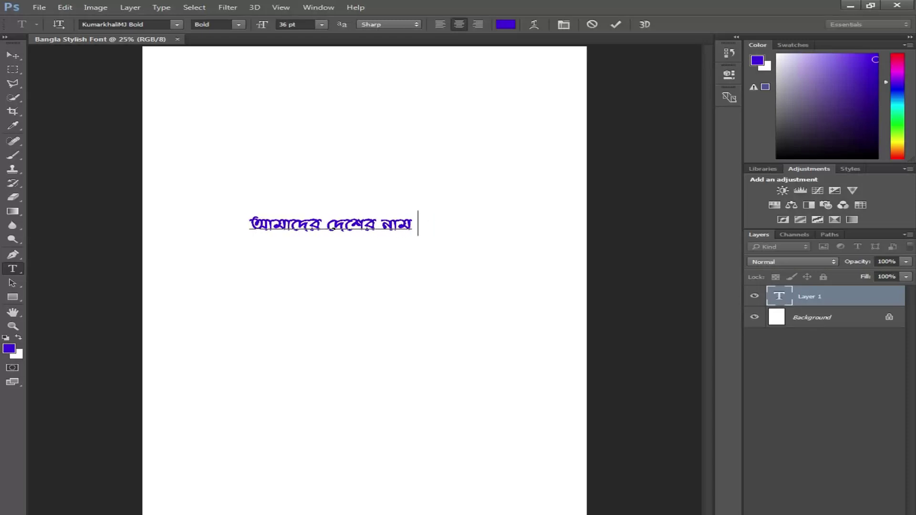
text(evsjv‡`k)
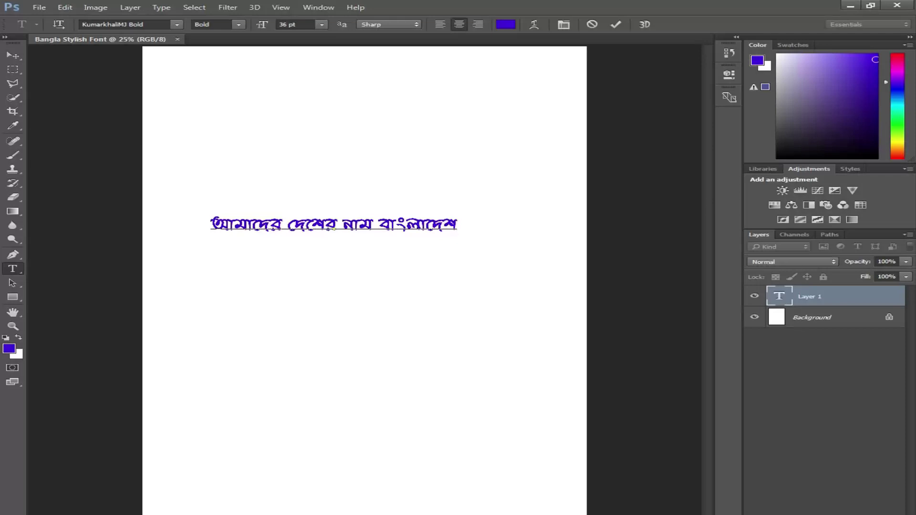
Step: Set all the Bengali text colour to black (#000000)
key(ctrl+a)
click(506, 25)
text(000000)
key(Return)
click(506, 25)
text(000000)
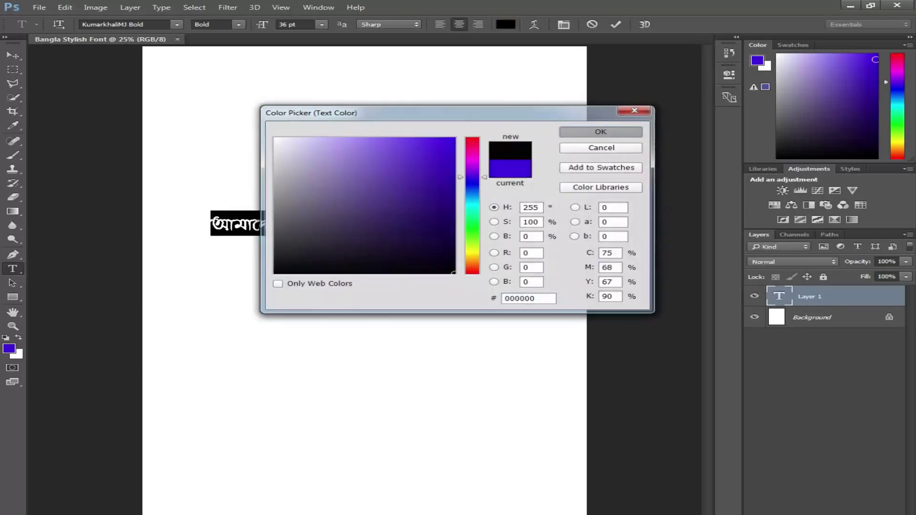
key(Return)
Step: Add the second line 'তাই আমরা বাঙালী জাতি' beneath the first
key(End)
key(Return)
text(ZvB Avgiv evs)
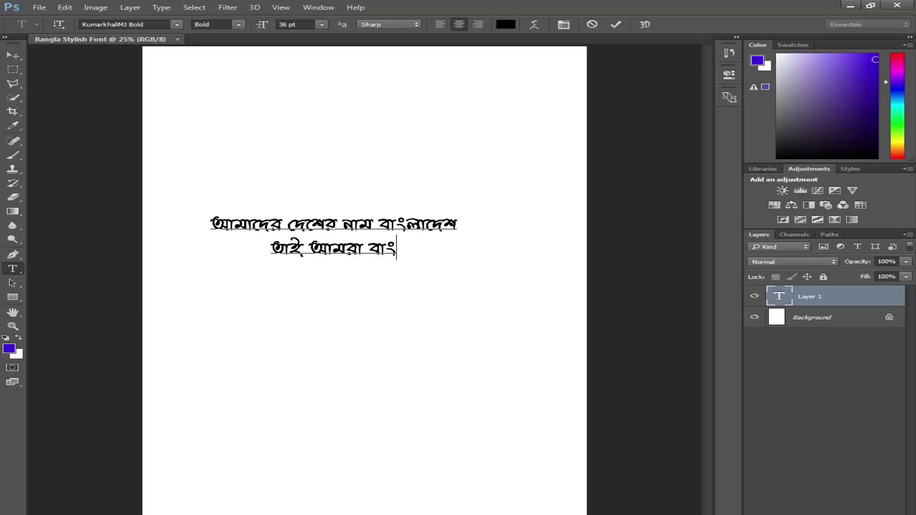
text(j)
key(BackSpace)
text(j)
key(BackSpace)
text(j)
key(BackSpace)
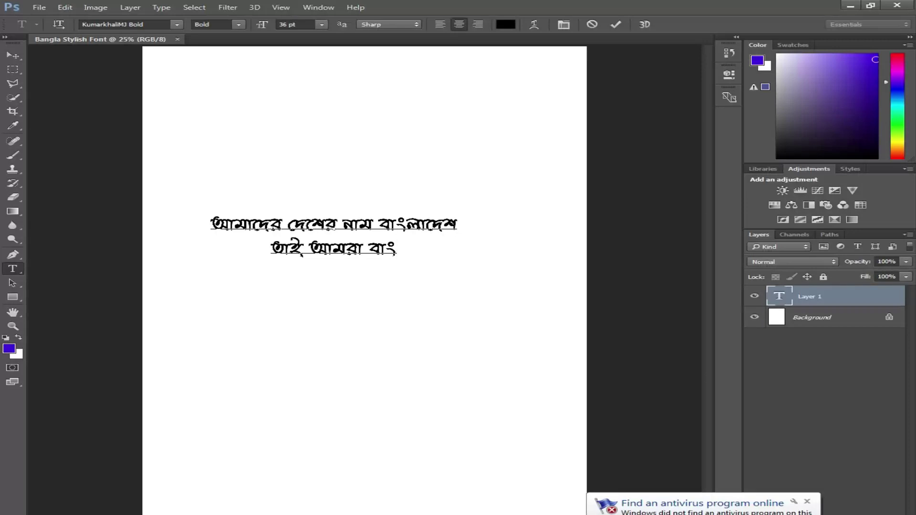
text(ঙ্গালী জাতি)
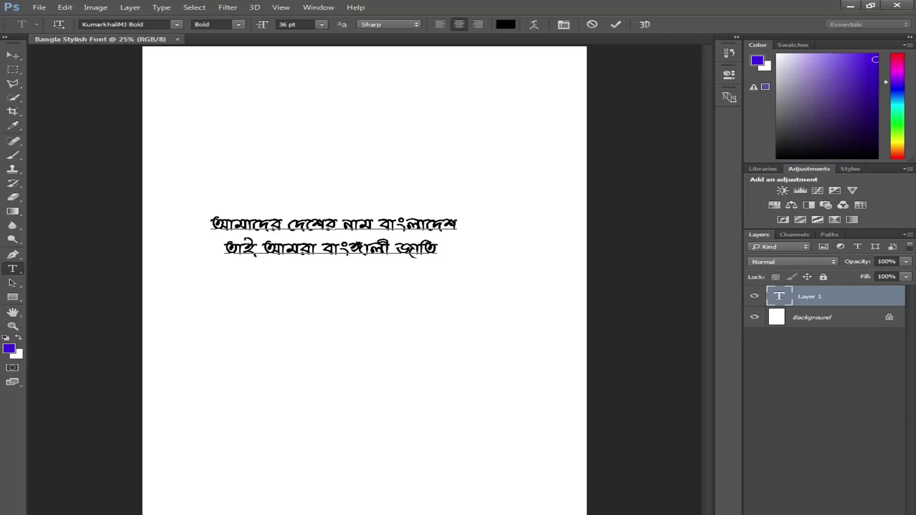
text( নামে )
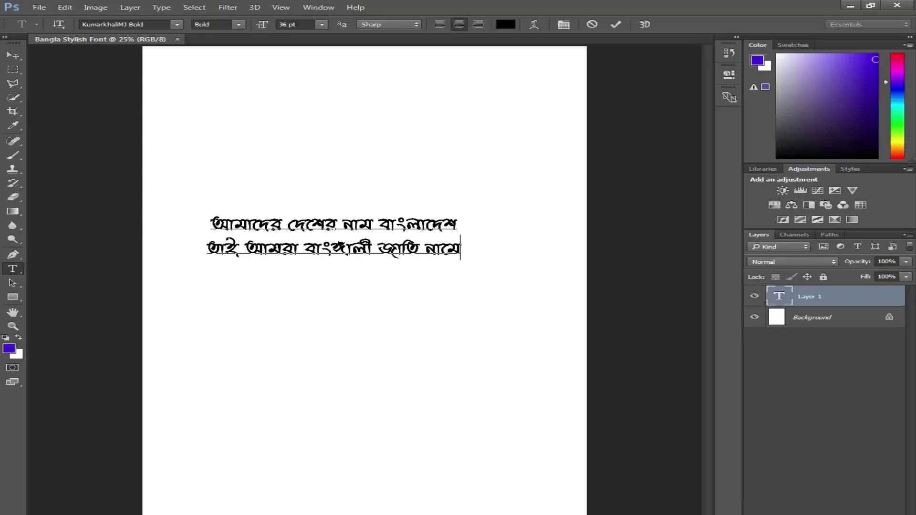
text(পারিচিত)
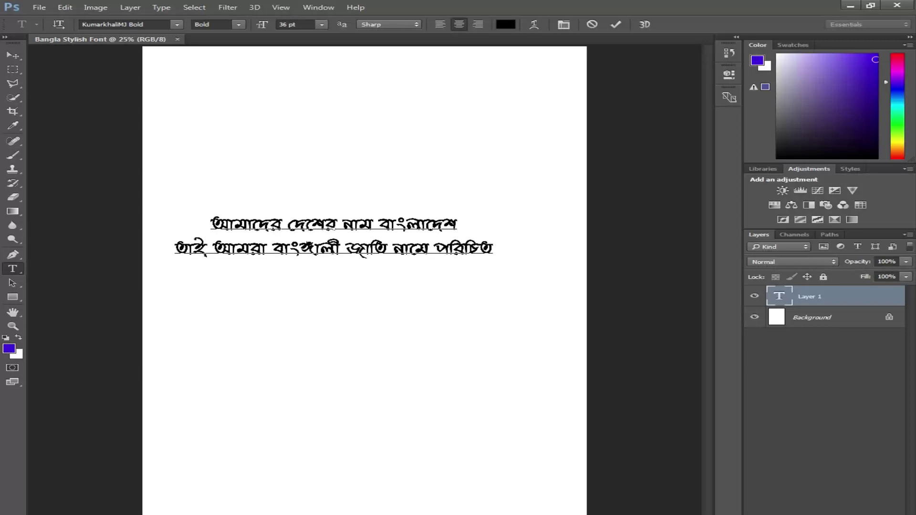
Step: Finish the second line with 'নামে পরিচিত' and type the third line 'আমাদের ভৌগলিক অবস্থান'
text(আমাদের দেভৗগলি)
text(ক অবস্)
key(BackSpace)
key(BackSpace)
text(স্থান)
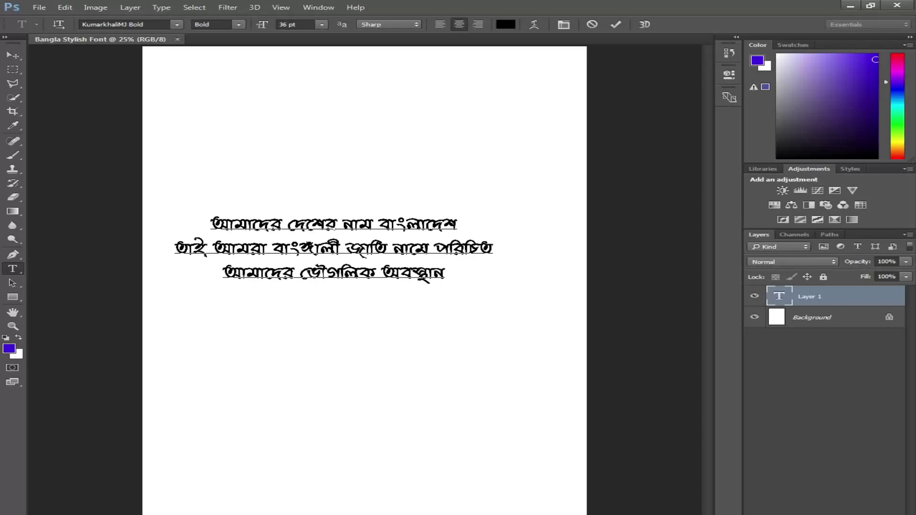
text( দ্ক্ষিণ)
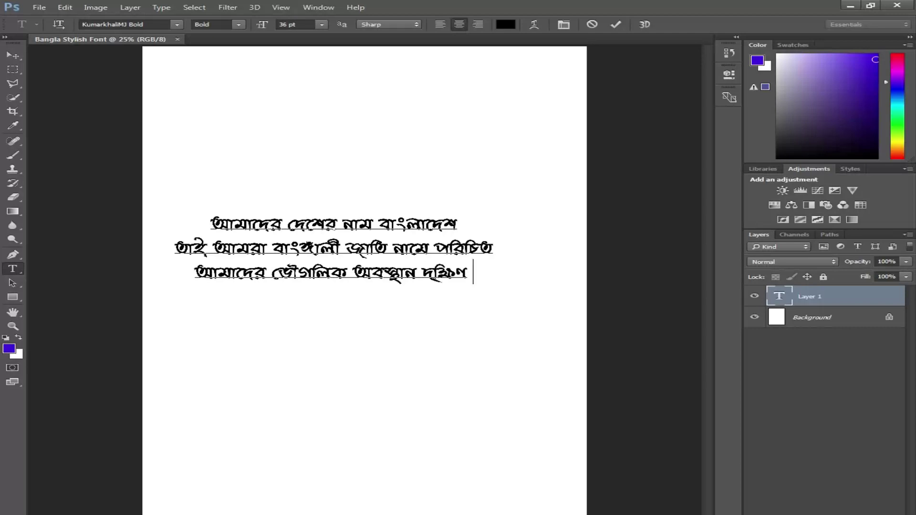
text(এশয়া)
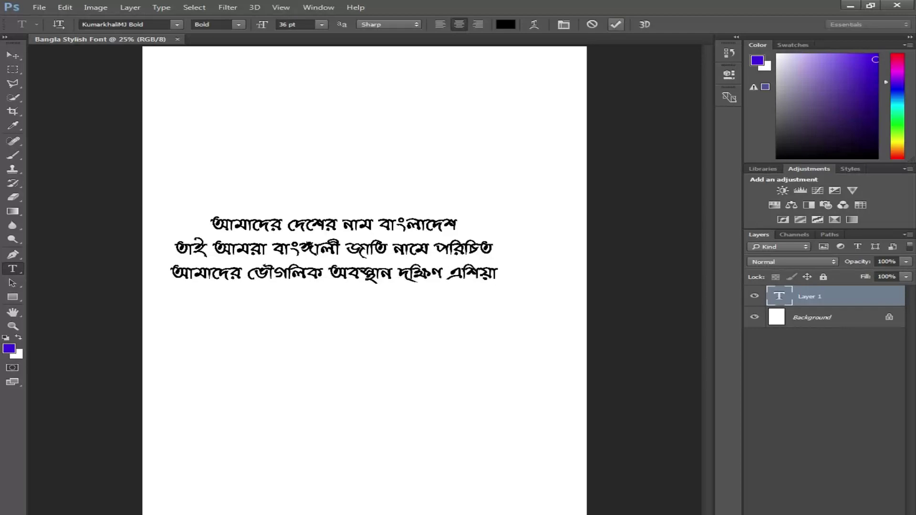
Step: Commit the three-line paragraph and select its text for copying
click(13, 55)
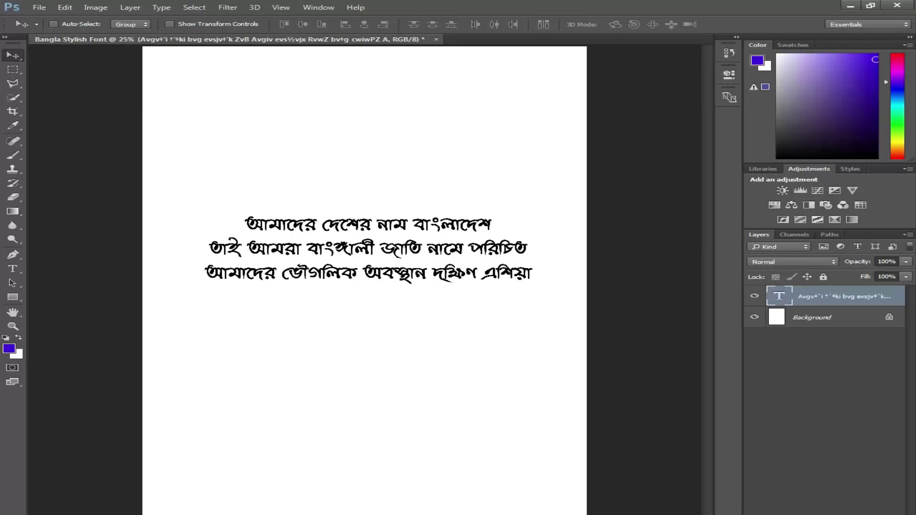
click(12, 269)
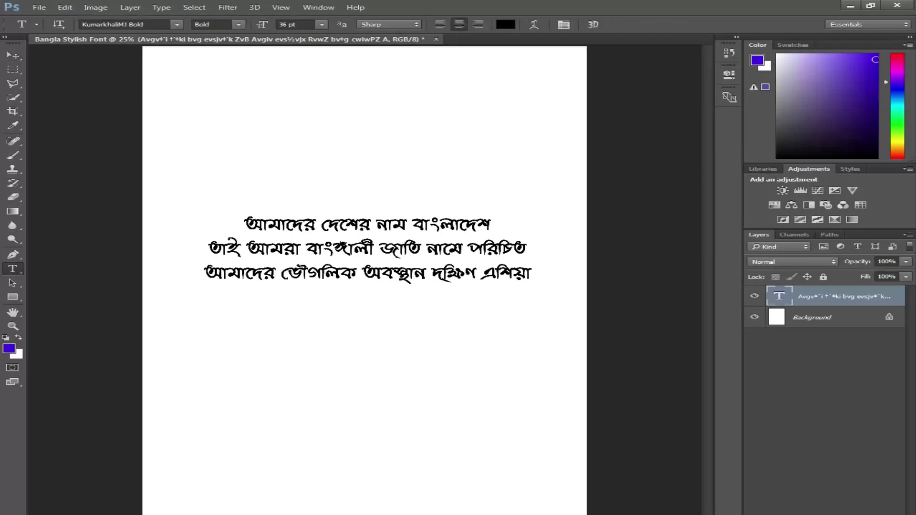
key(ctrl+a)
right_click(453, 275)
key(Escape)
Step: Paste a second paragraph copy below the first, set in KumarkhaliMJ Bold Italic
click(363, 327)
click(177, 24)
scroll(144, 126, down, 2)
scroll(143, 156, down, 2)
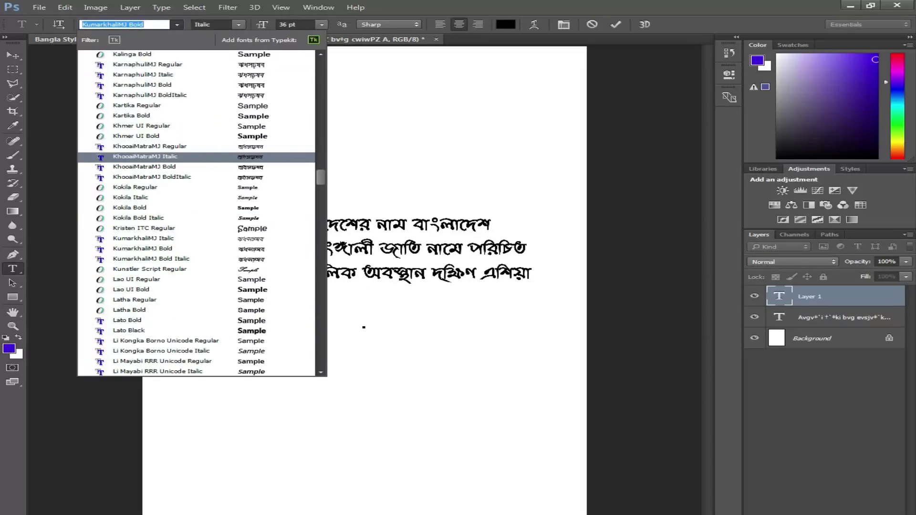
click(143, 248)
key(ctrl+v)
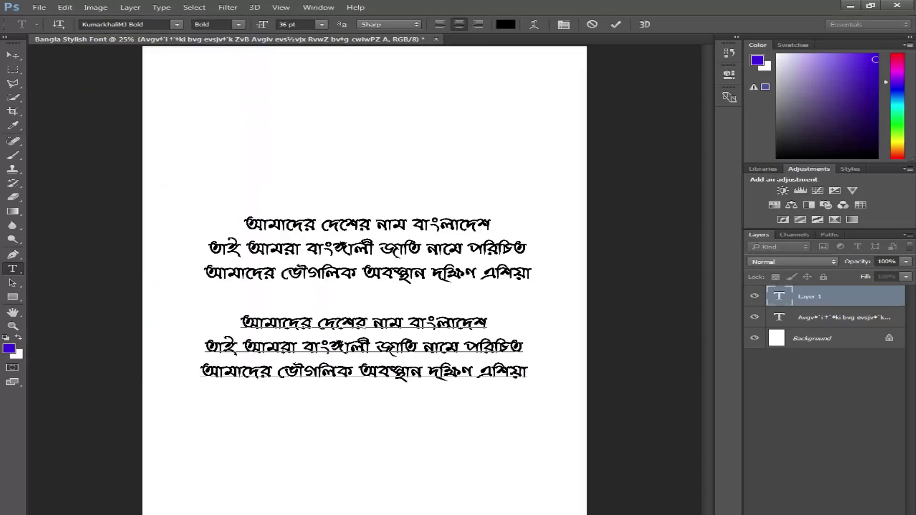
key(ctrl+a)
click(176, 25)
click(143, 260)
key(ctrl+Return)
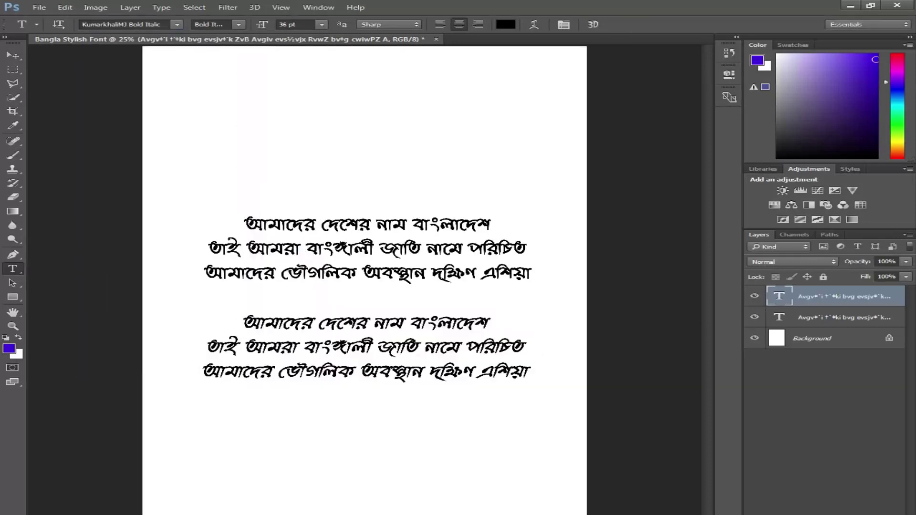
Step: Paste a paragraph copy at the page top in KarnaphuliMJ Regular
click(370, 91)
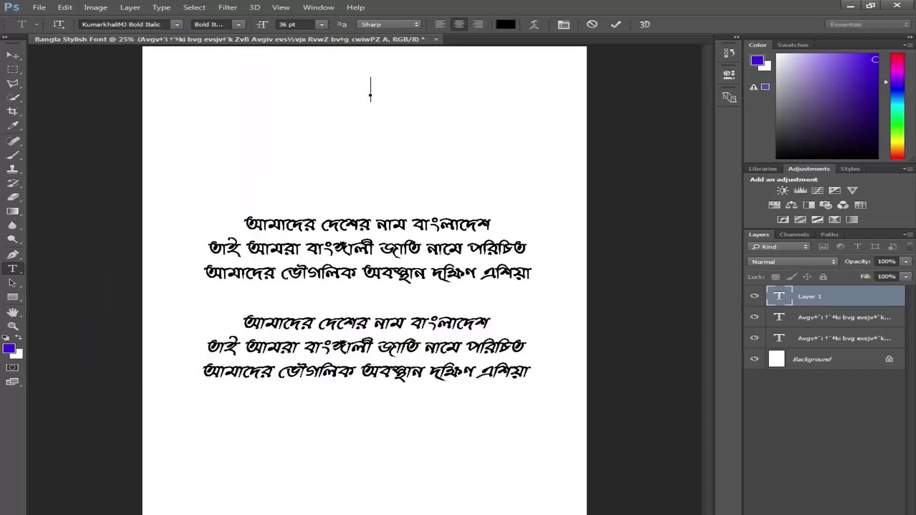
key(ctrl+v)
key(ctrl+a)
key(ctrl+c)
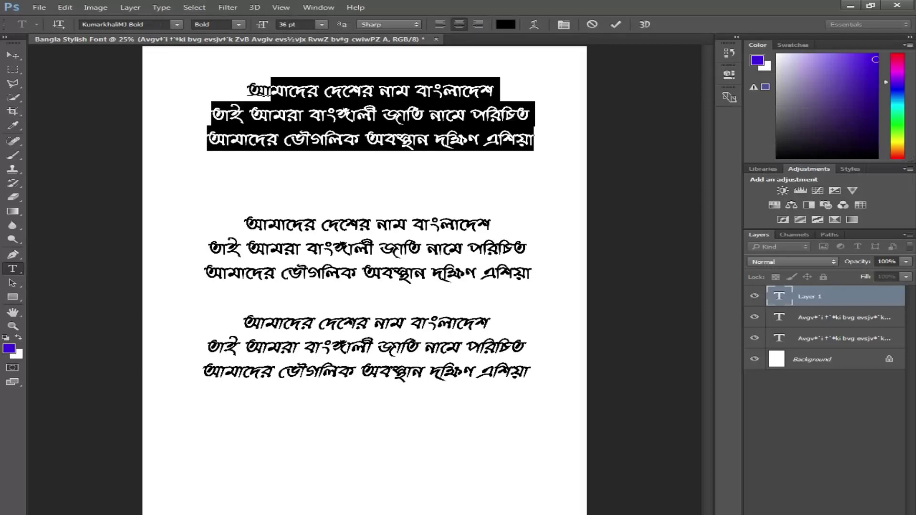
click(176, 24)
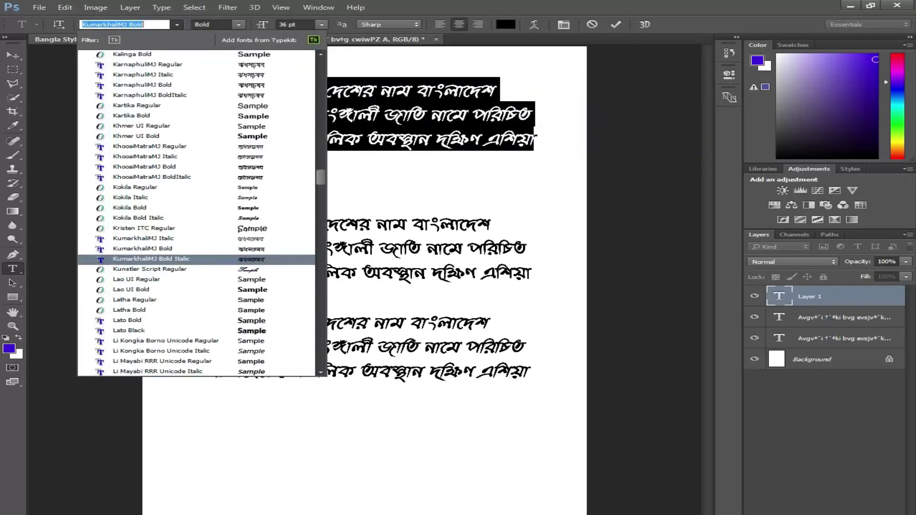
key(Up)
key(Up)
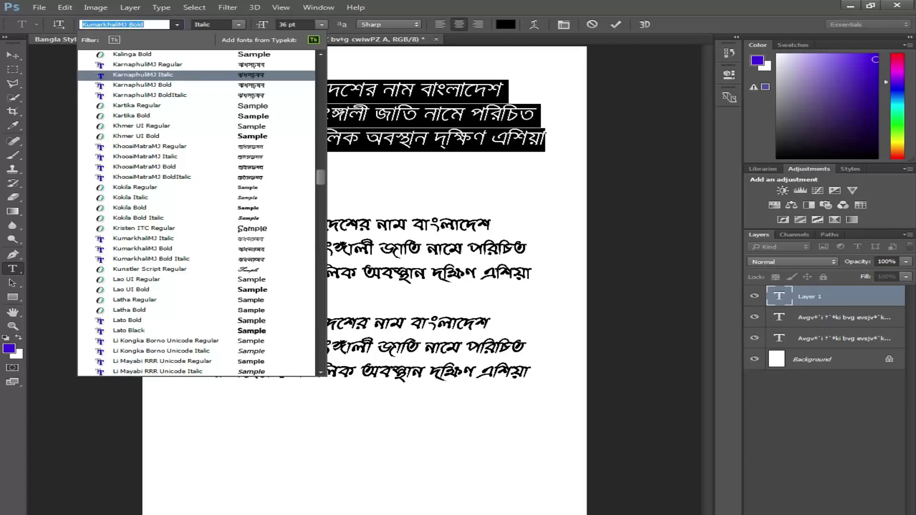
key(Up)
key(Return)
key(ctrl+Return)
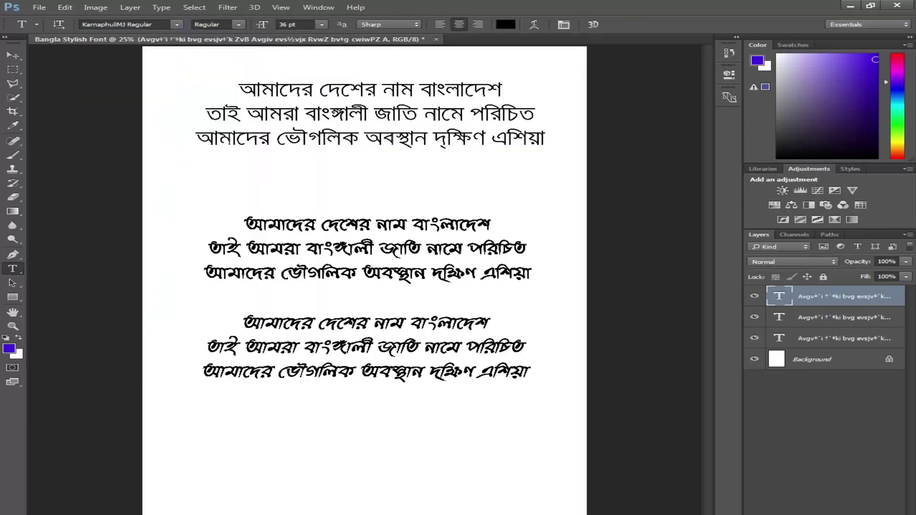
Step: Paste another paragraph copy lower on the page in PinkiyMJ Regular
key(alt+bracketleft)
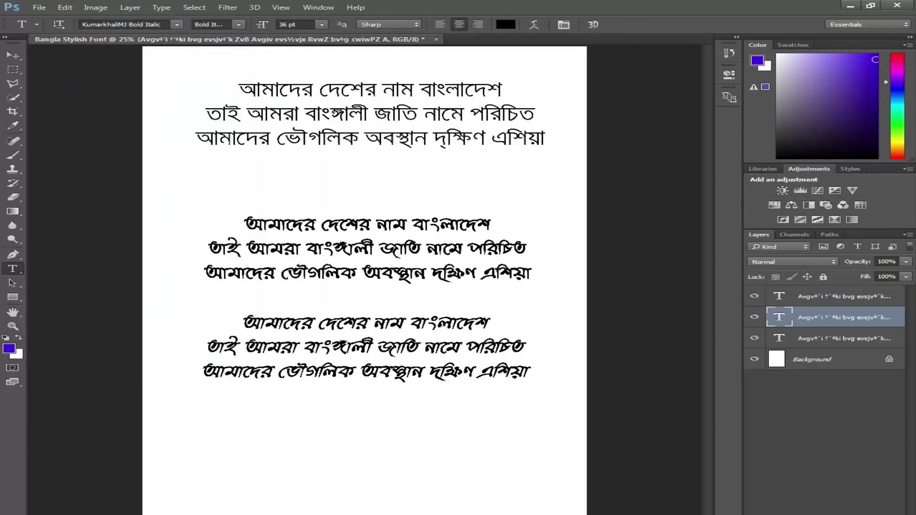
click(357, 386)
key(ctrl+v)
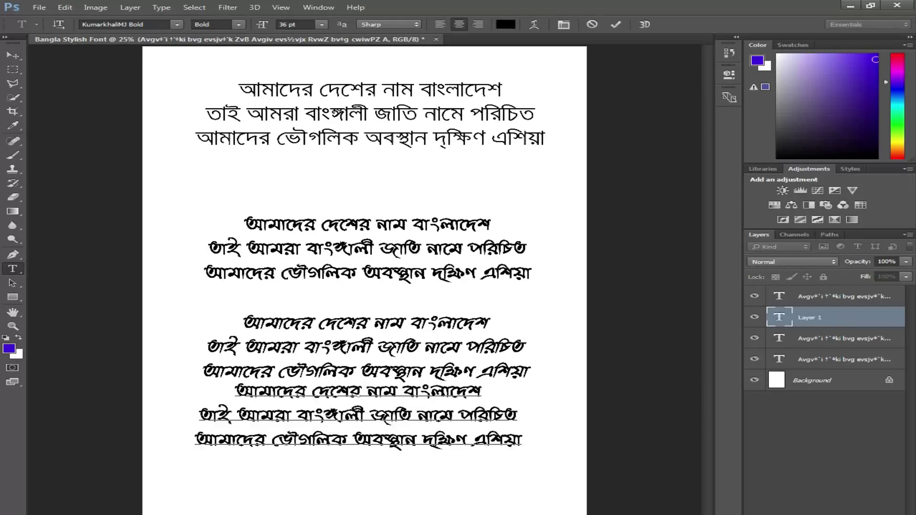
key(ctrl+a)
click(177, 24)
key(Down)
key(Down)
key(Down)
key(Down)
key(Down)
key(Down)
key(Down)
key(Down)
key(Down)
key(Down)
key(Down)
key(Down)
key(Down)
key(Down)
key(Down)
key(Down)
key(Down)
key(Down)
key(Down)
key(Down)
key(Down)
key(Down)
key(Down)
key(Down)
key(Down)
key(Down)
key(Down)
key(Down)
key(Down)
key(Down)
key(Down)
key(Down)
key(Down)
key(Down)
key(Down)
key(Down)
key(Up)
key(Up)
key(Up)
key(Escape)
key(ctrl+Return)
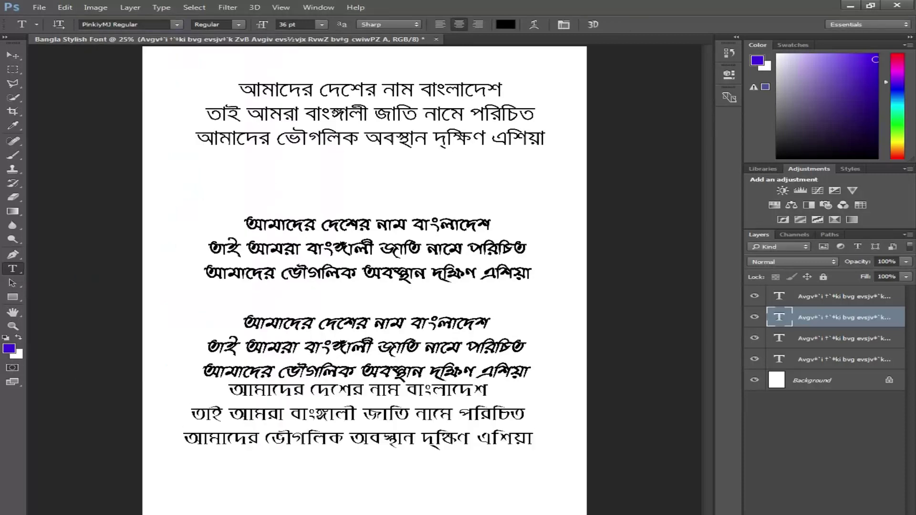
Step: Nudge the four text layers with the Move tool so they're evenly stacked
key(alt+bracketleft)
key(v)
key(shift+Up)
key(shift+Up)
key(shift+Up)
key(shift+Up)
key(shift+Up)
key(shift+Up)
key(alt+bracketleft)
key(shift+Up)
key(shift+Up)
key(shift+Up)
key(shift+Up)
key(shift+Up)
key(shift+Up)
key(alt+bracketright)
key(shift+Up)
key(shift+Up)
key(shift+Up)
key(shift+Up)
key(shift+Up)
key(shift+Up)
key(alt+bracketright)
key(alt+bracketright)
key(shift+Up)
key(shift+Up)
key(shift+Up)
key(shift+Down)
key(shift+Down)
key(shift+Down)
key(alt+bracketleft)
key(shift+Up)
key(shift+Up)
key(shift+Up)
key(shift+Up)
key(shift+Up)
key(shift+Up)
key(shift+Right)
key(shift+Right)
key(shift+Right)
key(shift+Right)
key(shift+Right)
key(shift+Right)
key(shift+Up)
key(shift+Up)
key(shift+Up)
key(shift+Up)
click(12, 269)
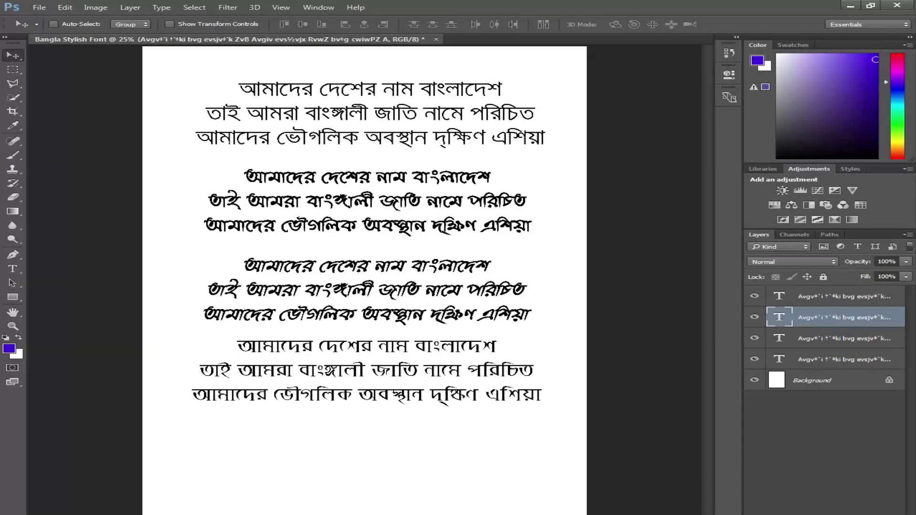
Step: Paste a fifth paragraph copy at the bottom and preview fonts on it
click(363, 418)
key(ctrl+v)
key(ctrl+a)
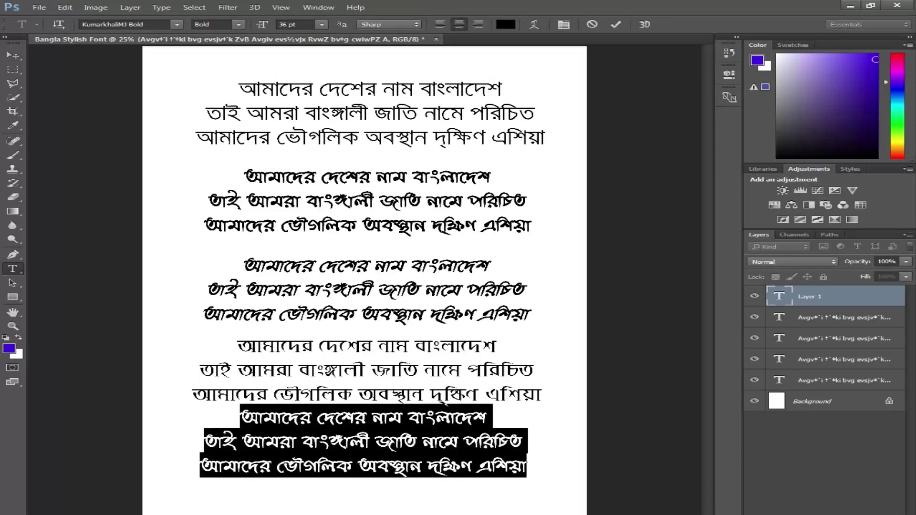
click(176, 24)
scroll(200, 215, down, 3)
scroll(200, 214, down, 3)
scroll(200, 214, down, 3)
scroll(200, 214, down, 3)
key(Down)
key(Down)
key(Down)
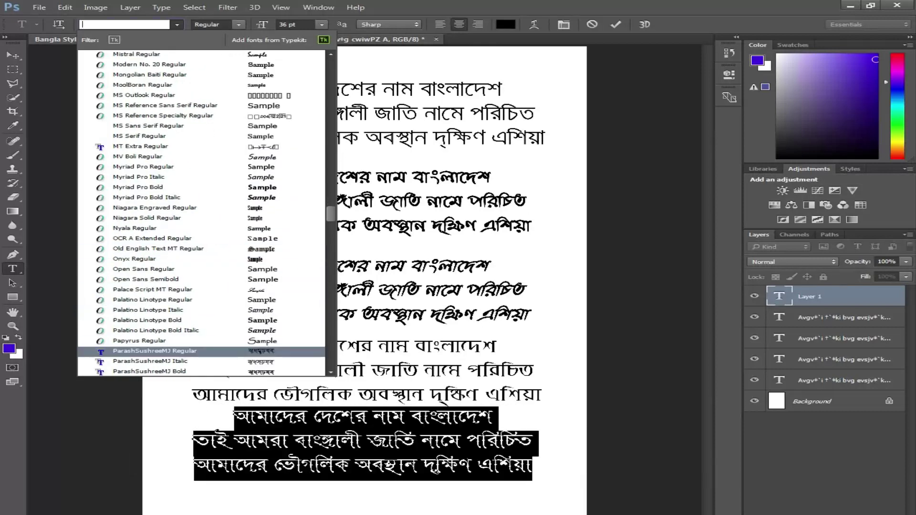
key(Down)
key(Down)
key(Up)
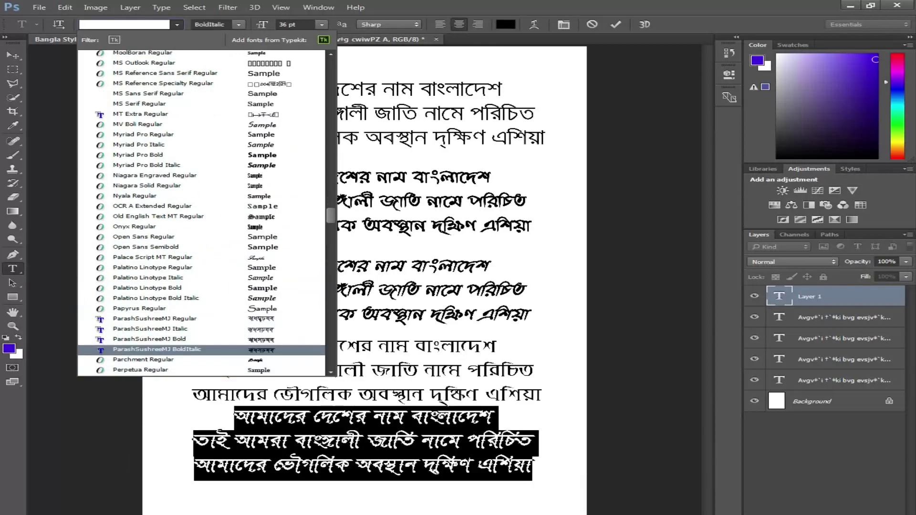
key(Down)
key(Down)
key(Down)
key(Down)
Step: Set the fifth block in DhakarchithiMJ Regular, commit it and nudge it slightly down
scroll(201, 212, up, 10)
scroll(201, 213, up, 10)
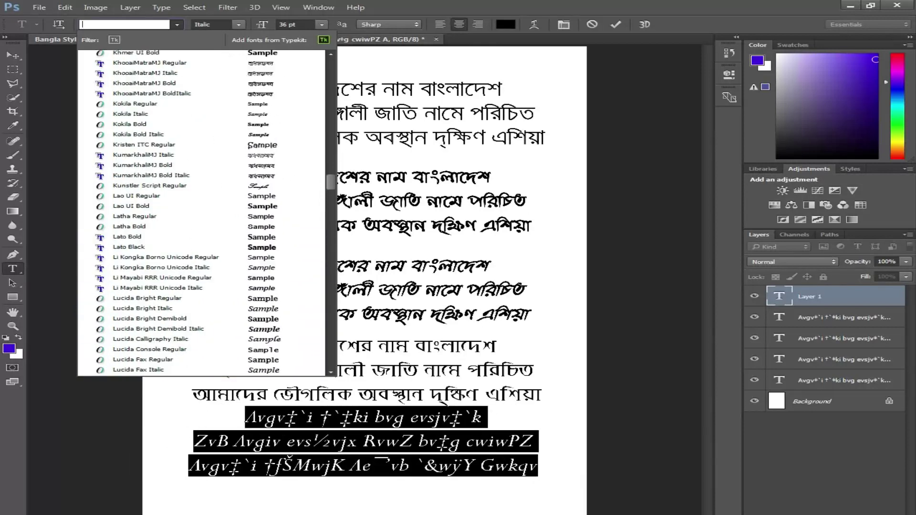
scroll(202, 212, up, 8)
scroll(201, 212, up, 5)
scroll(201, 212, up, 8)
key(Up)
key(Up)
key(Up)
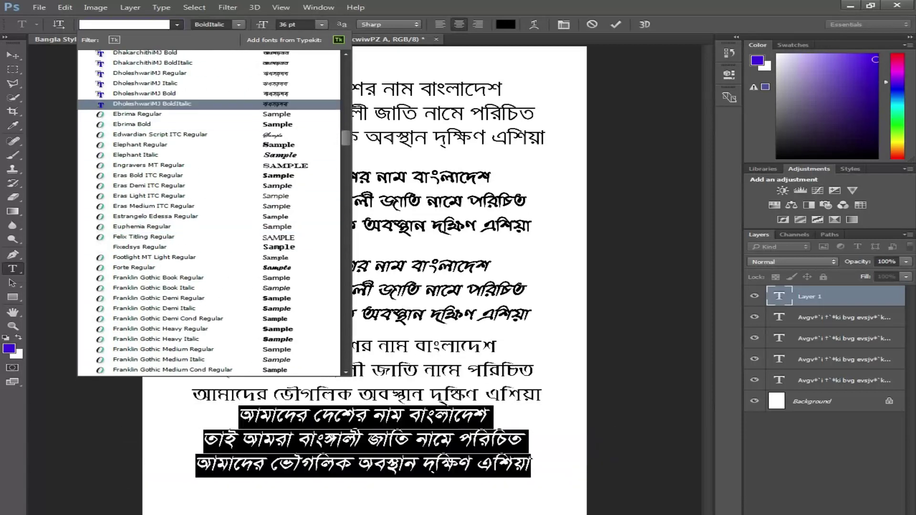
key(Up)
key(Up)
scroll(202, 212, up, 2)
key(Up)
key(Up)
key(Up)
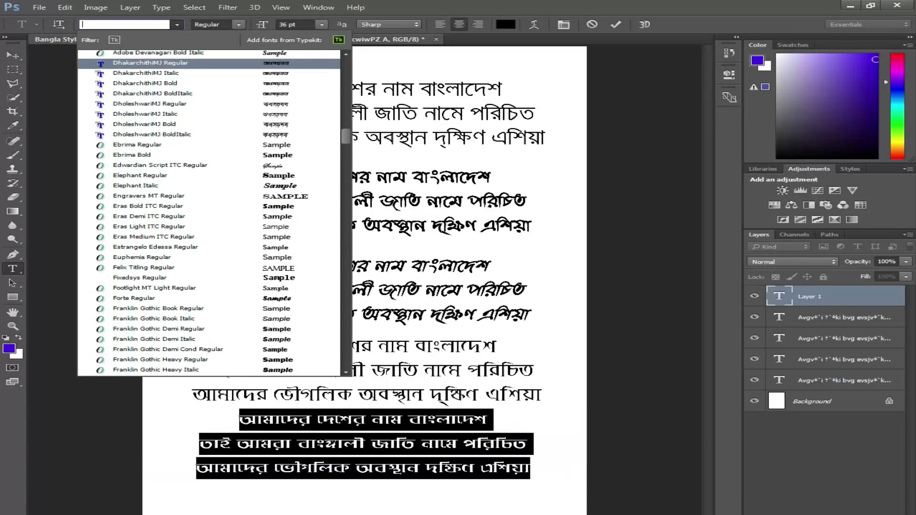
key(Return)
key(ctrl+Return)
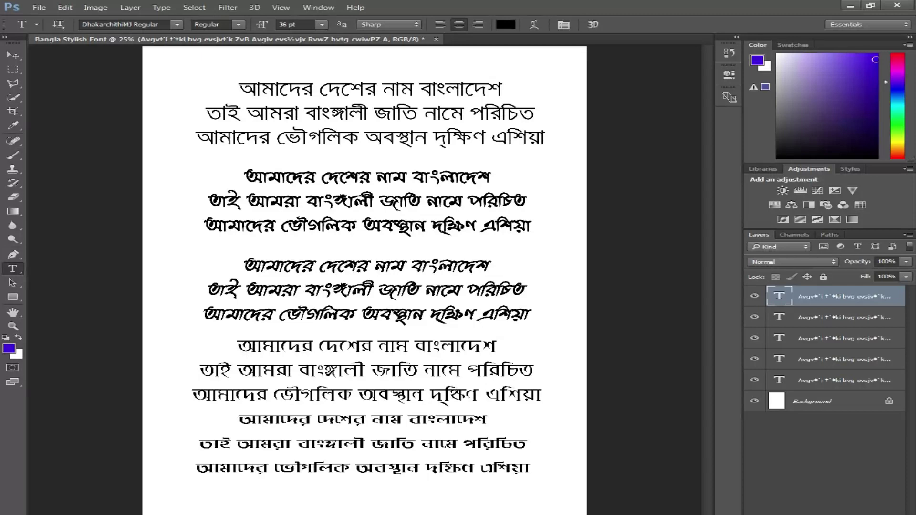
key(i)
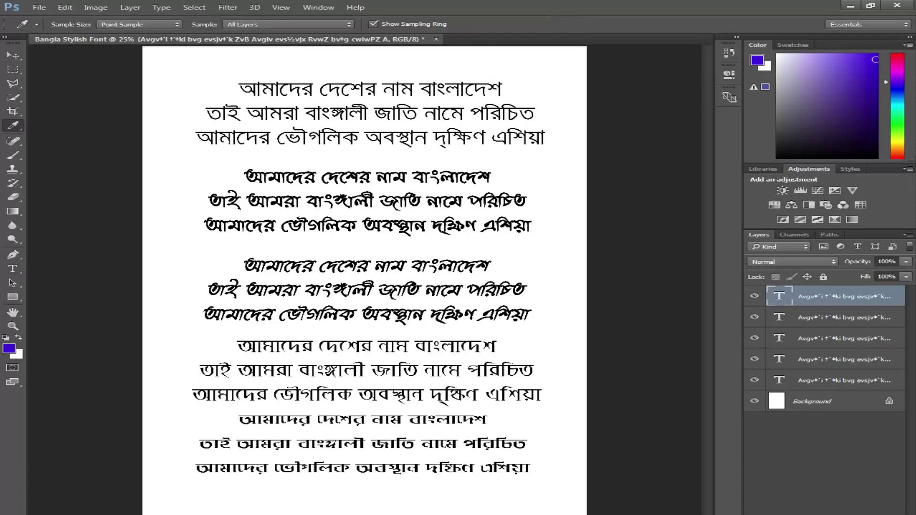
key(v)
key(shift+Down)
key(shift+Down)
key(shift+Down)
key(shift+Down)
key(shift+Down)
key(shift+Down)
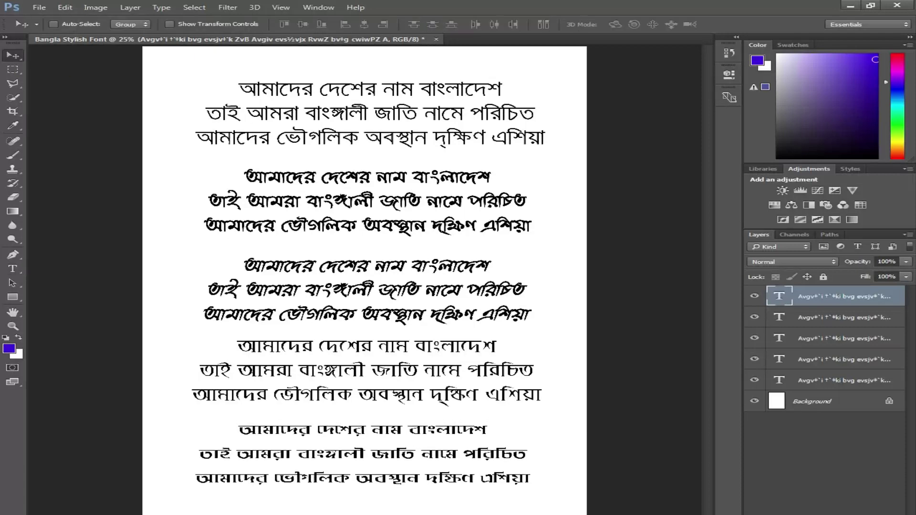